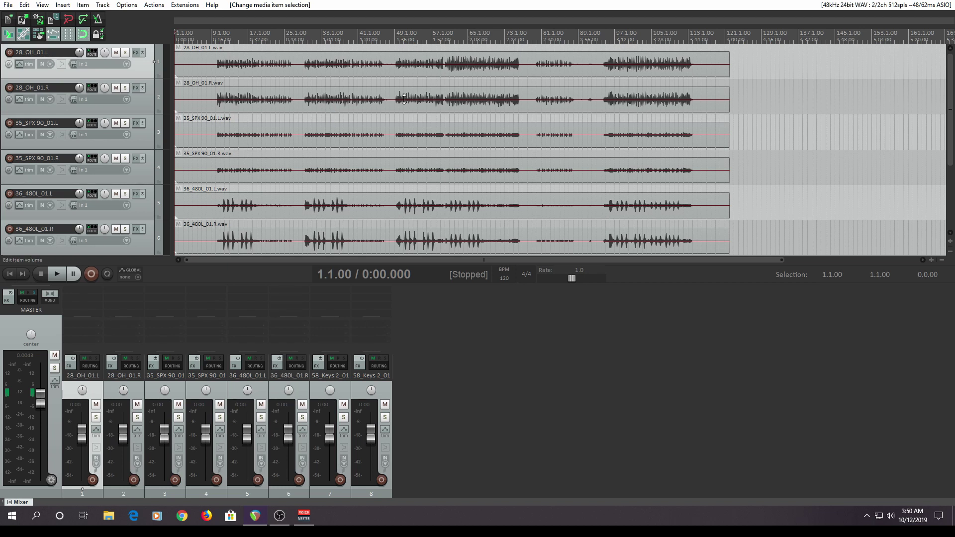
# Step: Select both 28_OH_01 overhead items and run 'Xenakios/SWS: Implode items to takes and pan symmetrically'
pyautogui.doubleClick(144, 70)
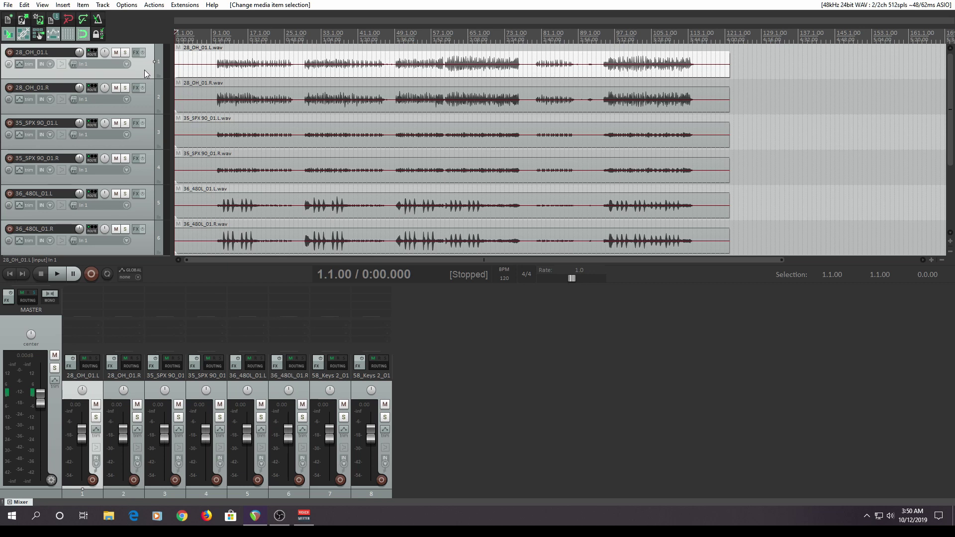
pyautogui.keyDown('ctrl'); pyautogui.doubleClick(145, 108); pyautogui.keyUp('ctrl')
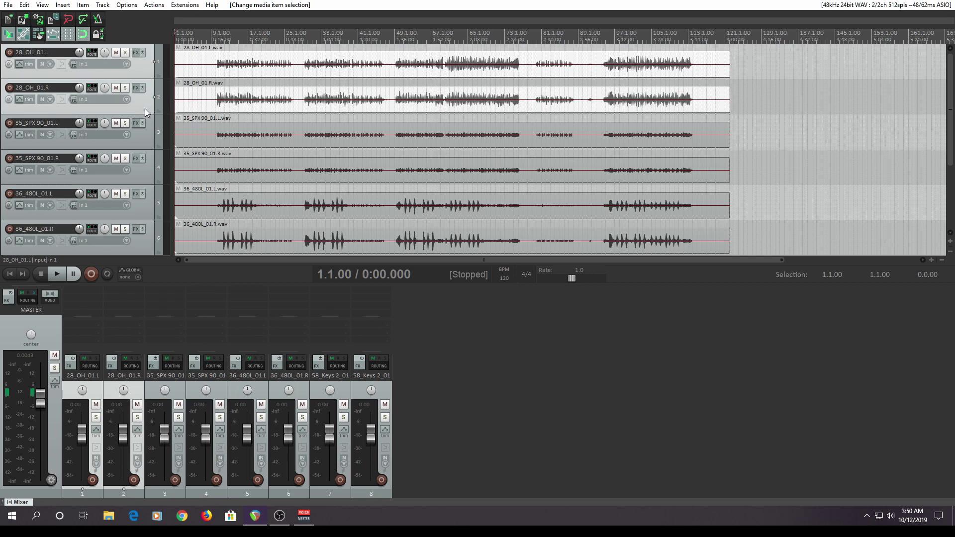
pyautogui.click(152, 6)
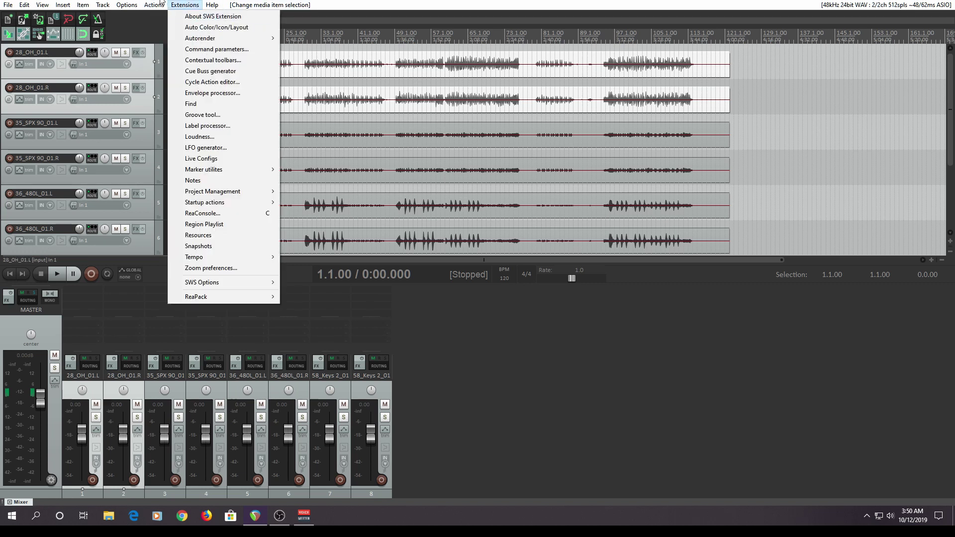
pyautogui.click(183, 16)
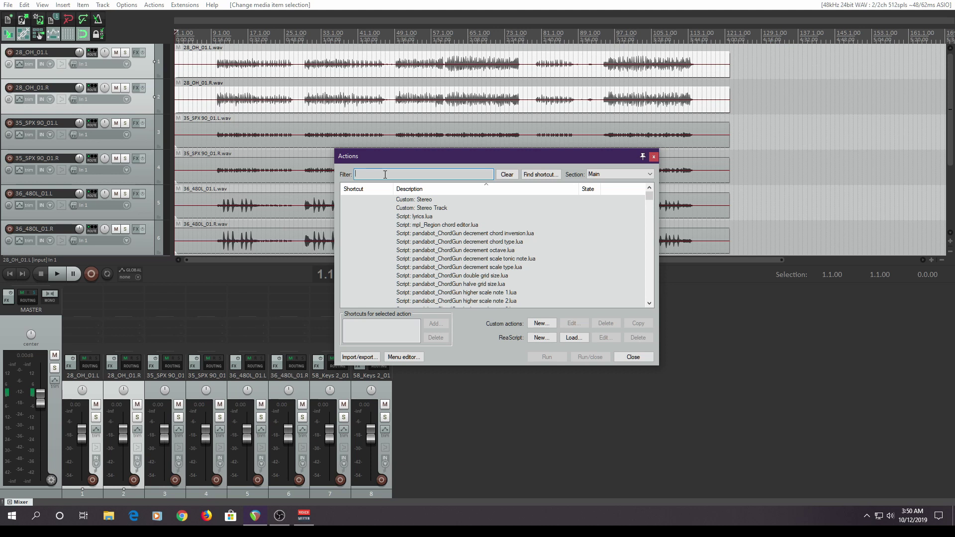
pyautogui.write('implode')
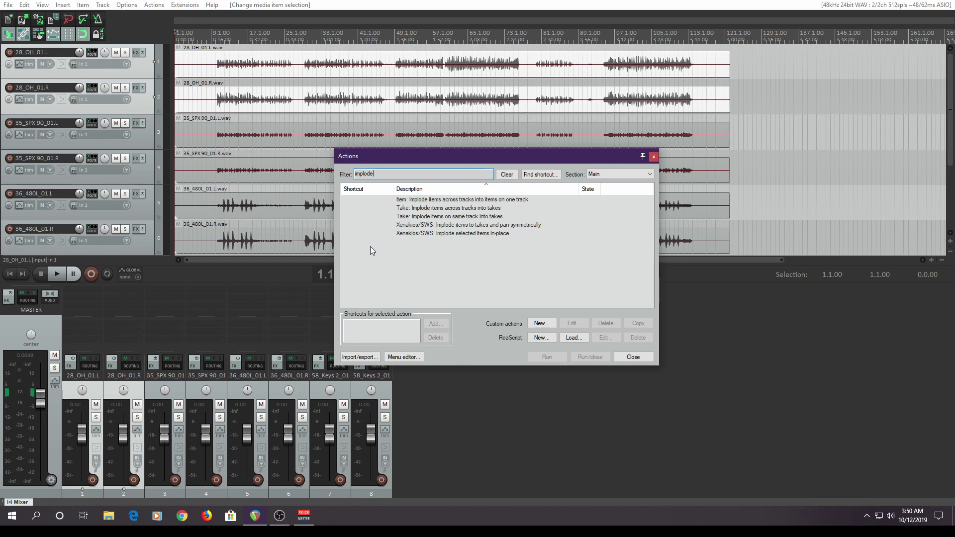
pyautogui.click(479, 227)
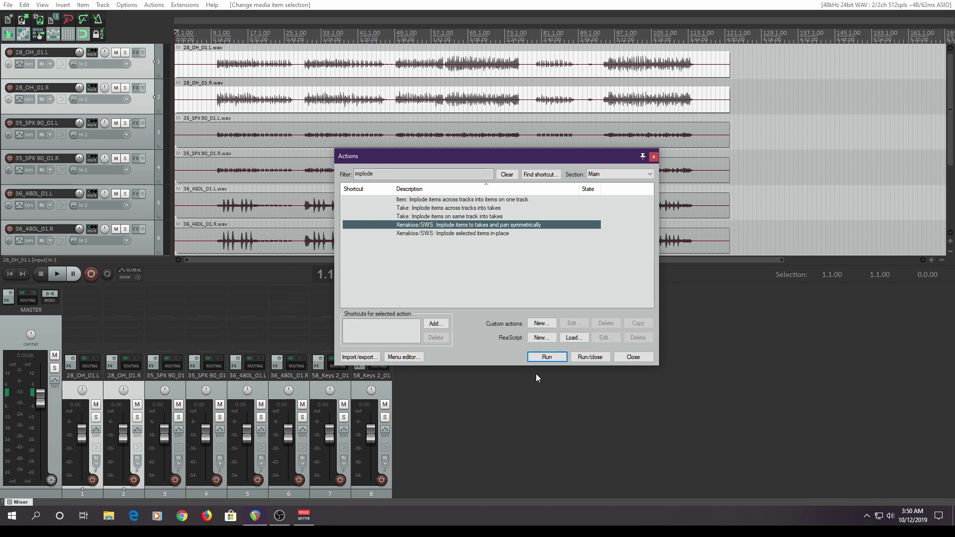
pyautogui.click(549, 357)
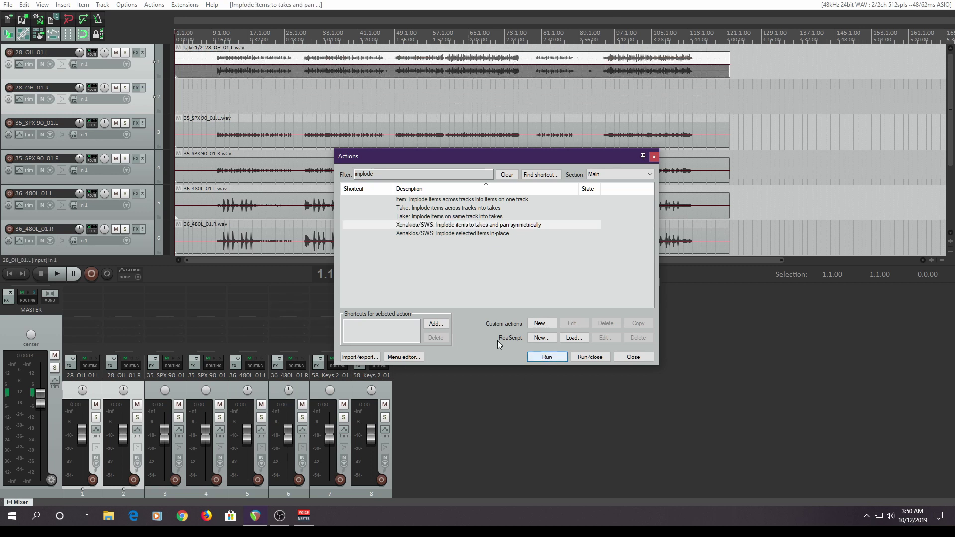
# Step: Toggle the overhead item between its 28_OH_01.L and 28_OH_01.R takes, finishing on the R take
pyautogui.click(185, 71)
pyautogui.click(187, 73)
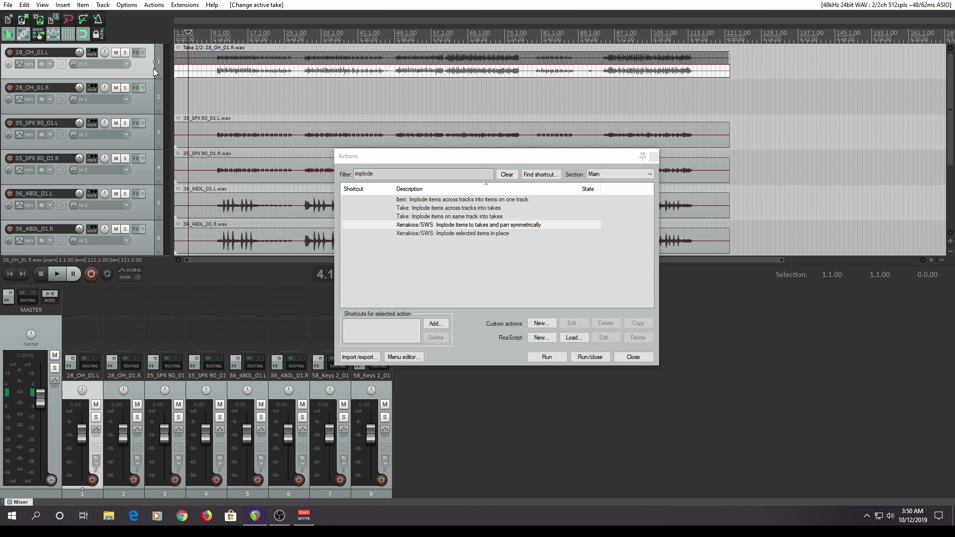
pyautogui.click(198, 73)
pyautogui.click(211, 67)
pyautogui.click(204, 56)
pyautogui.click(208, 73)
pyautogui.click(212, 61)
pyautogui.click(211, 62)
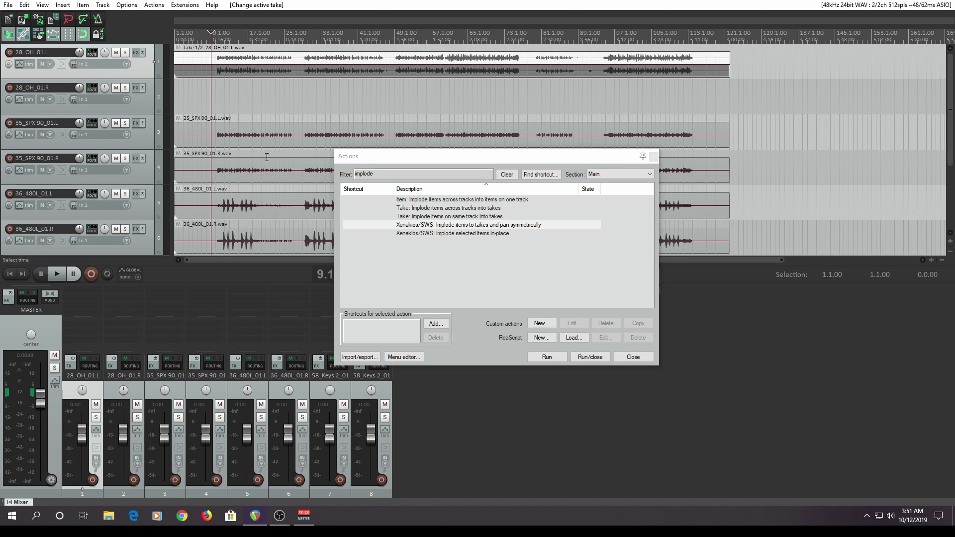
pyautogui.click(190, 76)
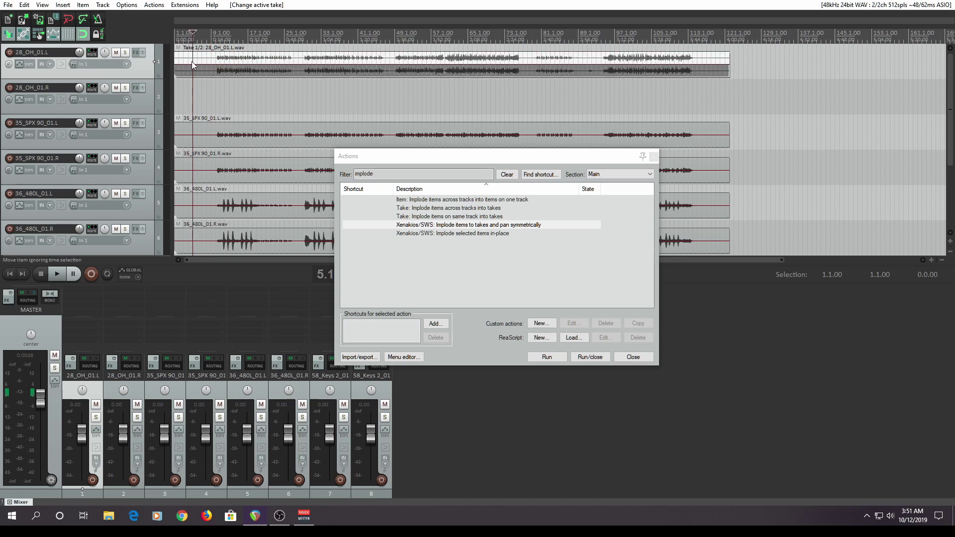
pyautogui.click(193, 62)
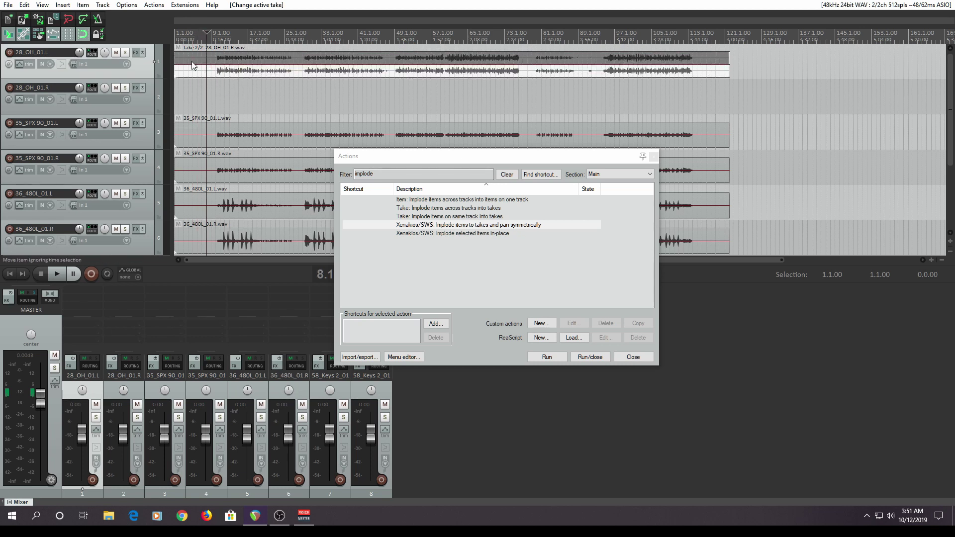
pyautogui.click(193, 73)
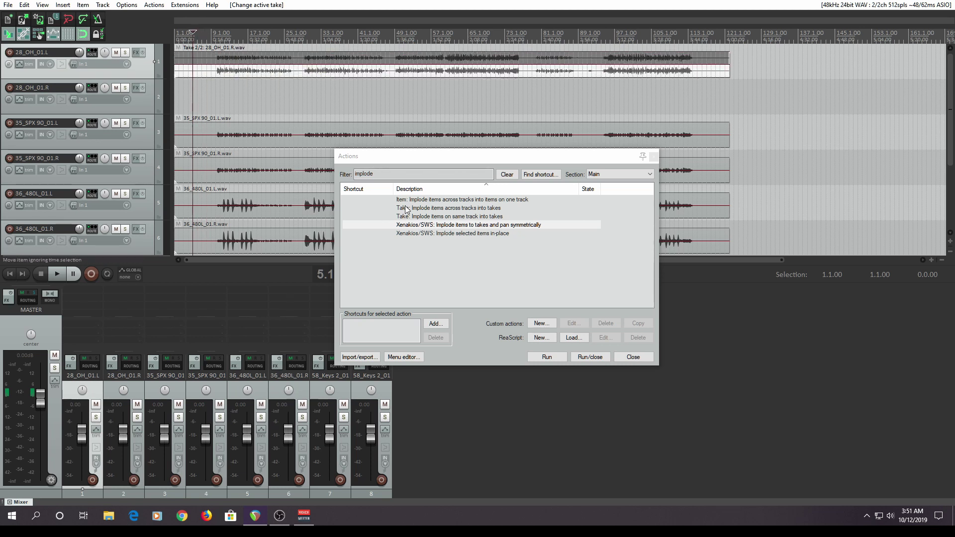
pyautogui.click(389, 174)
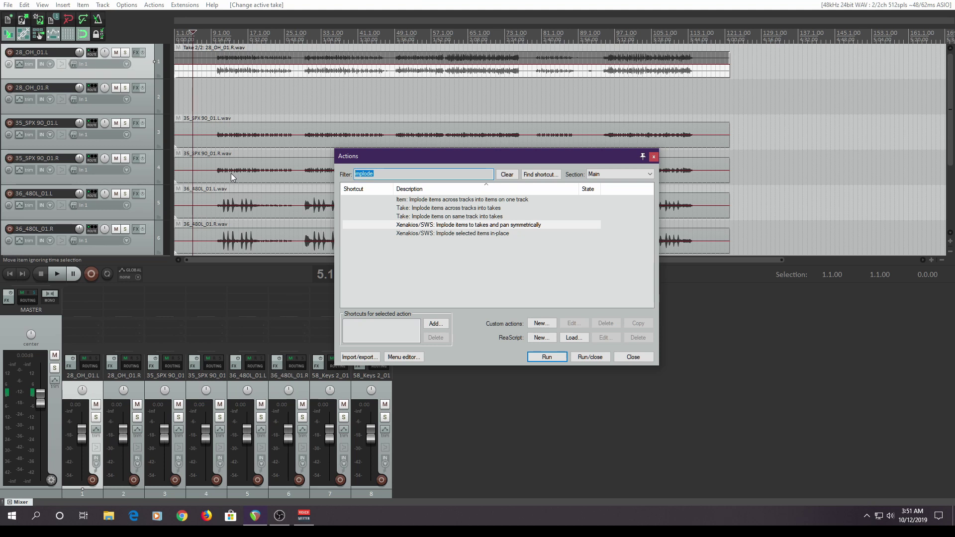
# Step: Run 'Item: Glue items, ignoring time selection' on the two-take overhead item
pyautogui.write('glue')
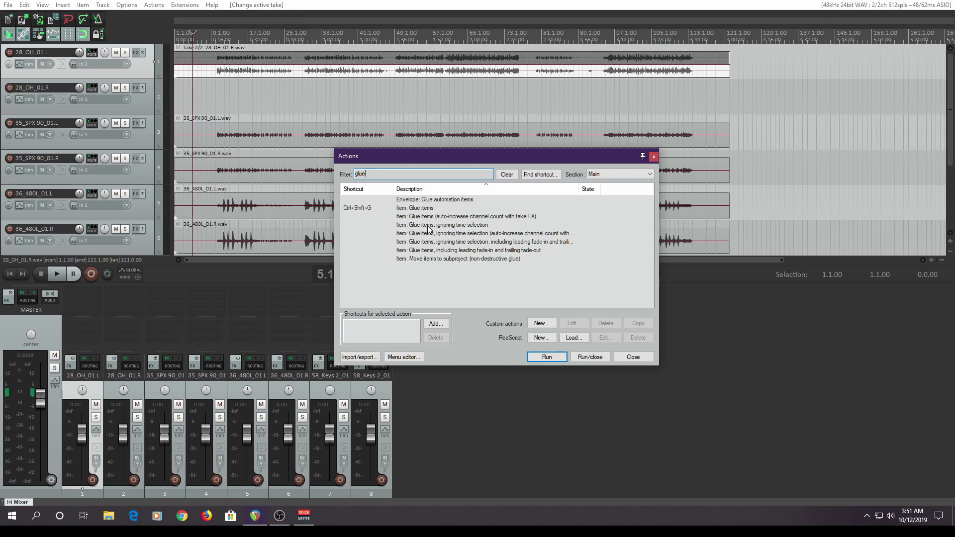
pyautogui.click(475, 226)
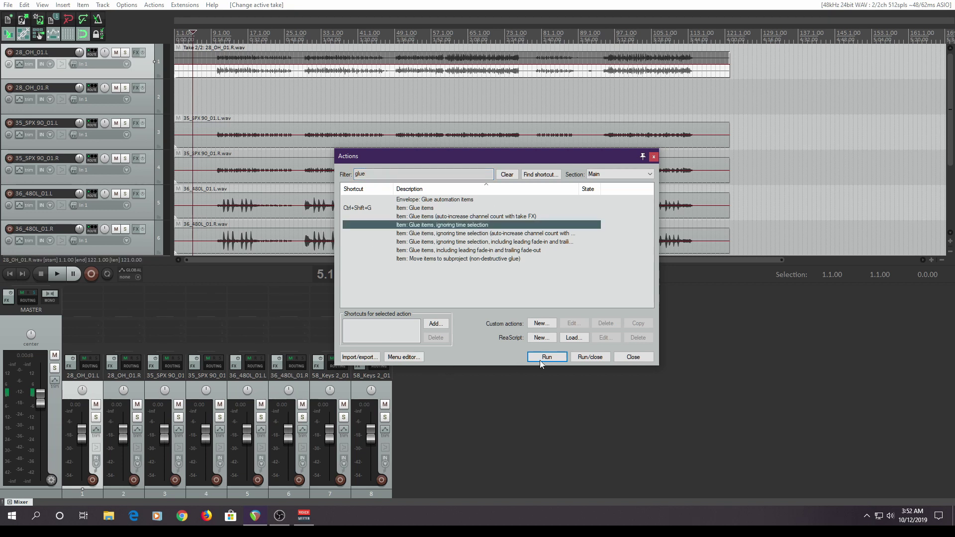
pyautogui.click(557, 360)
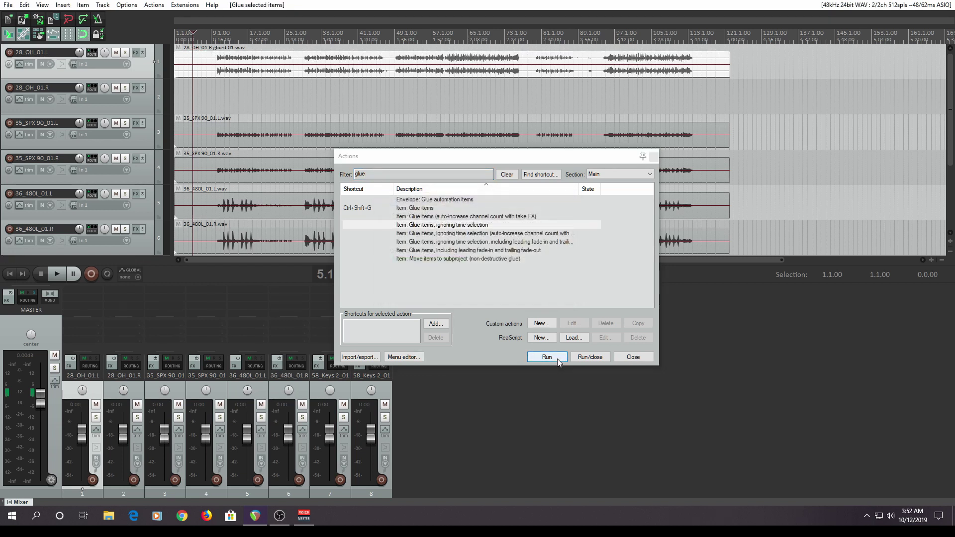
# Step: Move the edit position back toward bar 4 on the glued item
pyautogui.click(228, 72)
pyautogui.click(220, 62)
pyautogui.click(206, 71)
pyautogui.click(198, 64)
pyautogui.click(188, 71)
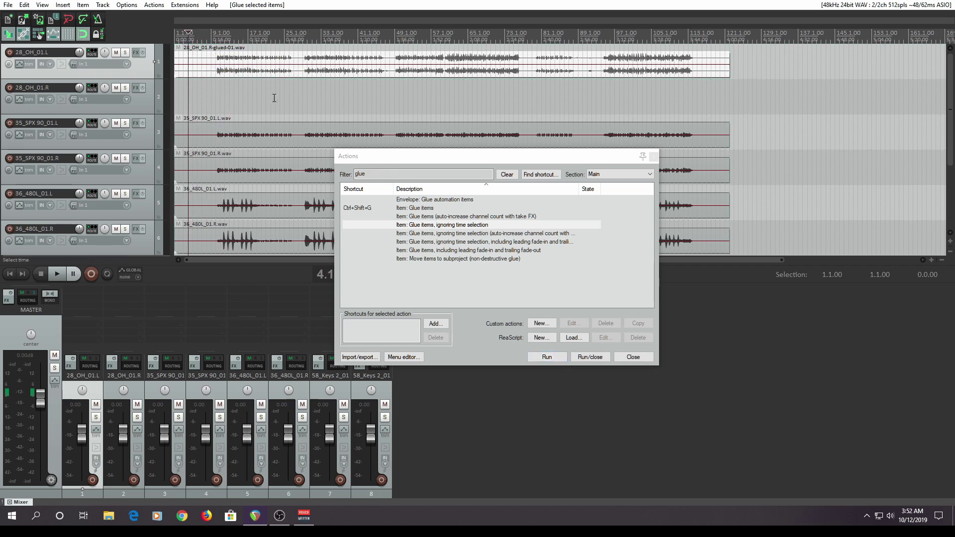
pyautogui.click(493, 316)
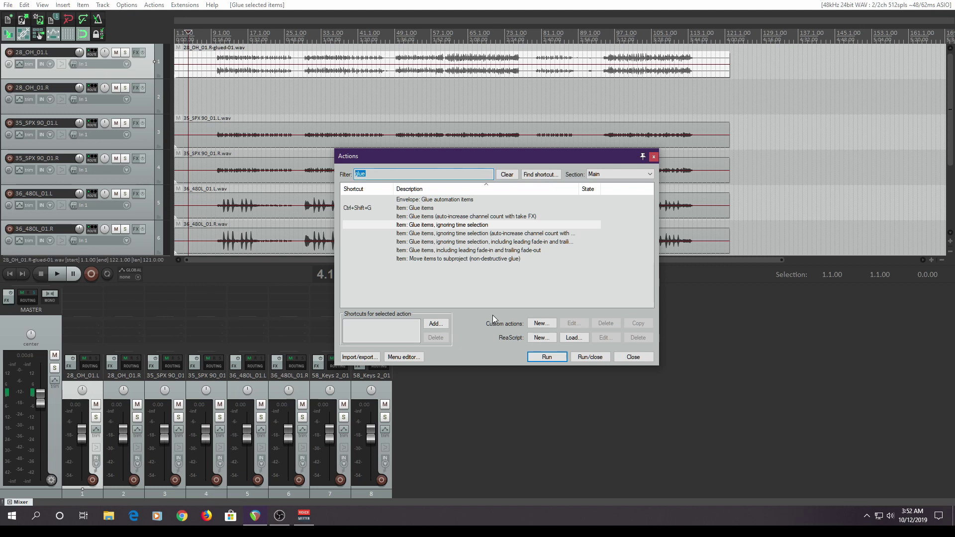
# Step: Set track 1's pan mode to dual pan with the SWS/AW action
pyautogui.write('dual')
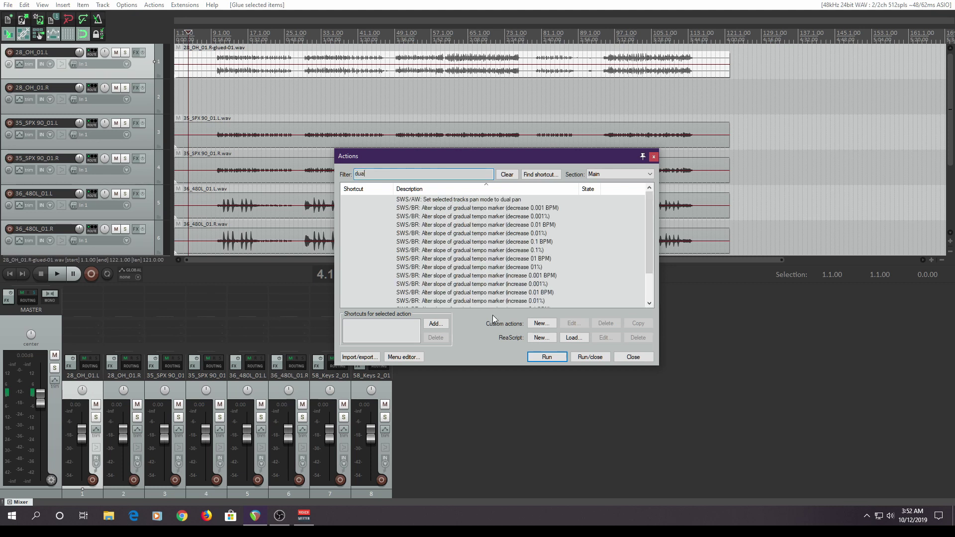
pyautogui.write(' pan')
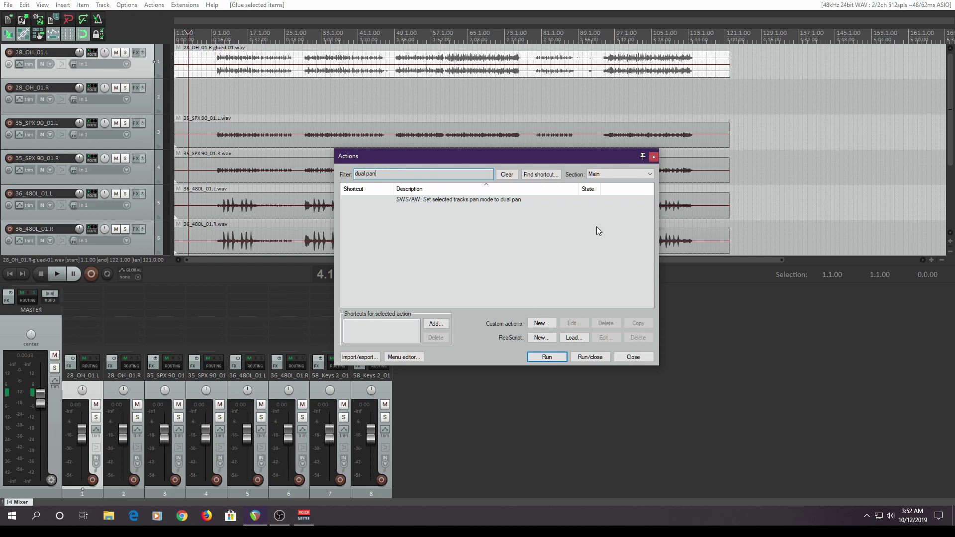
pyautogui.click(488, 201)
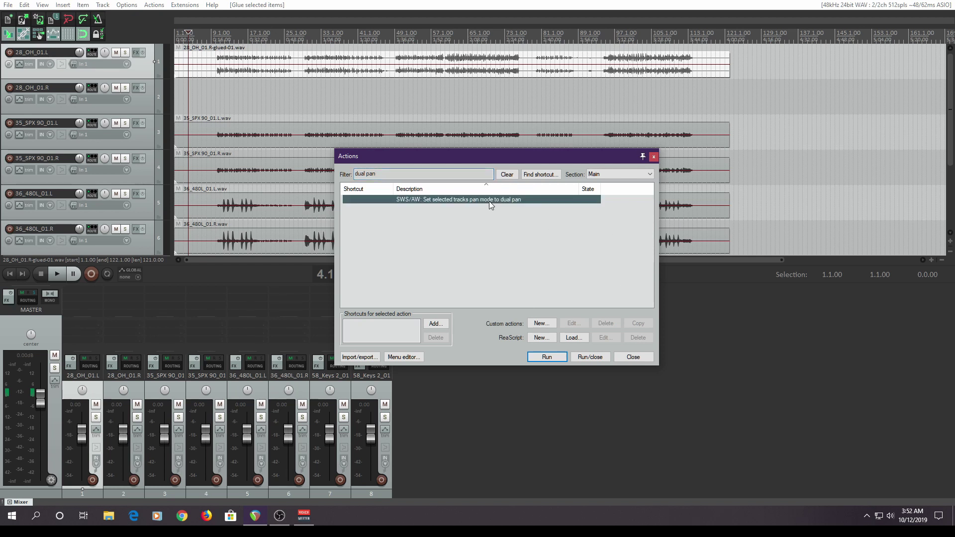
pyautogui.click(542, 358)
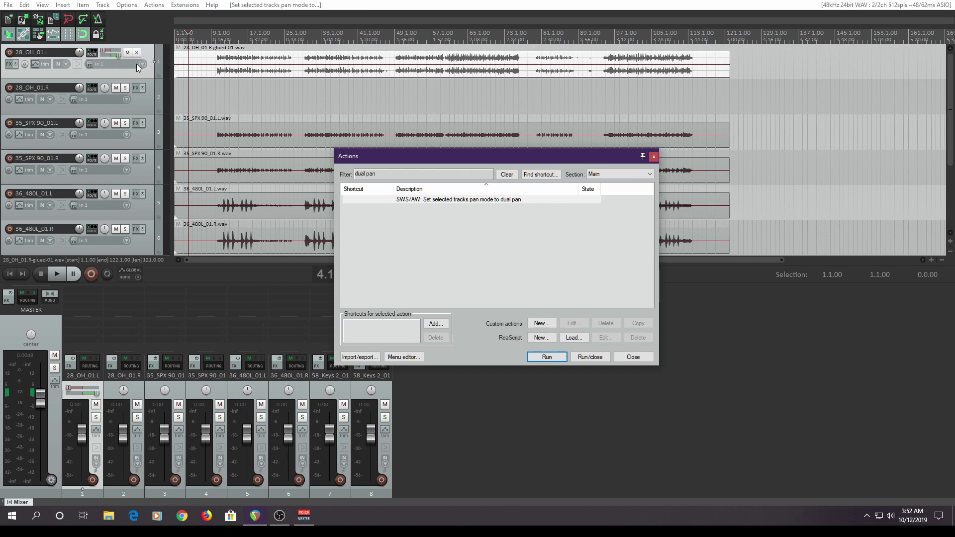
# Step: Delete the empty 28_OH_01.R track and close the action list
pyautogui.moveTo(119, 57)
pyautogui.click(143, 107)
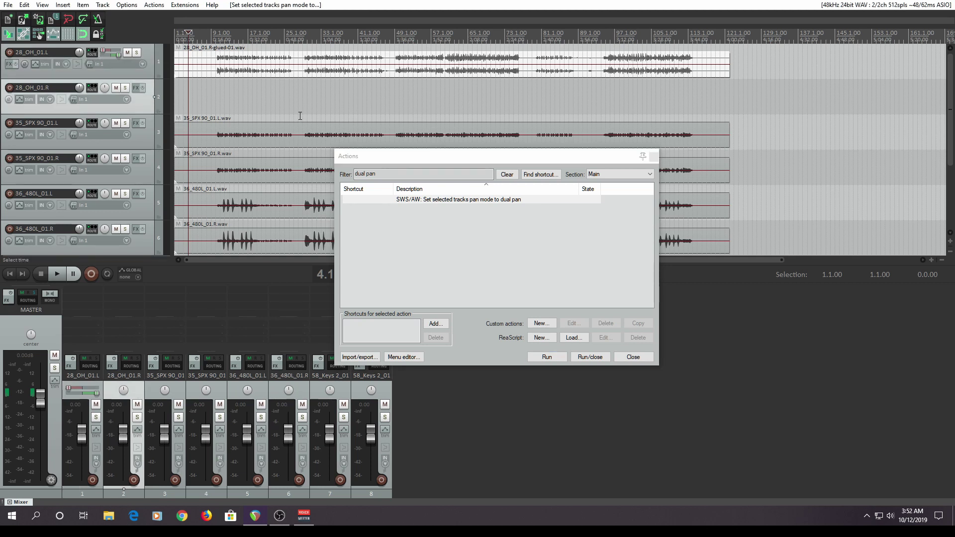
pyautogui.press('Delete')
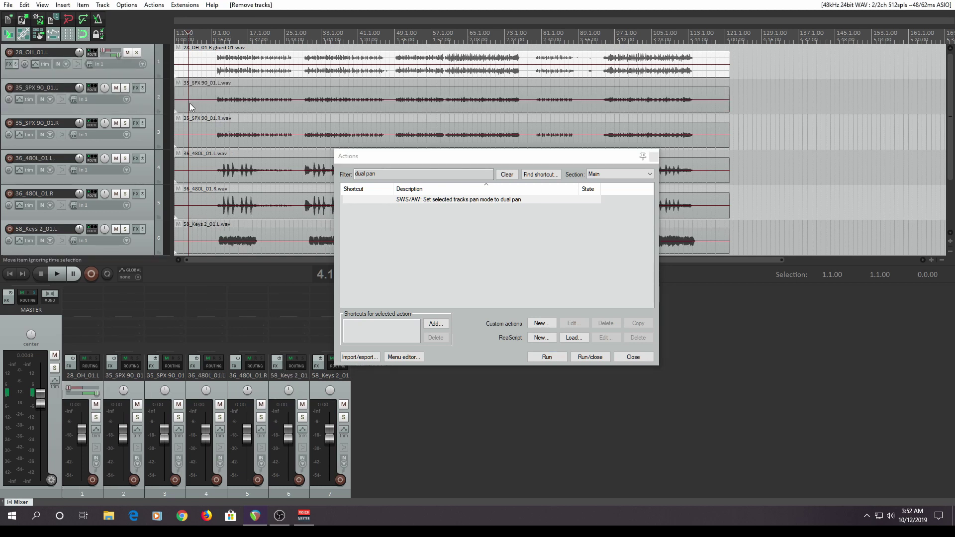
pyautogui.click(653, 156)
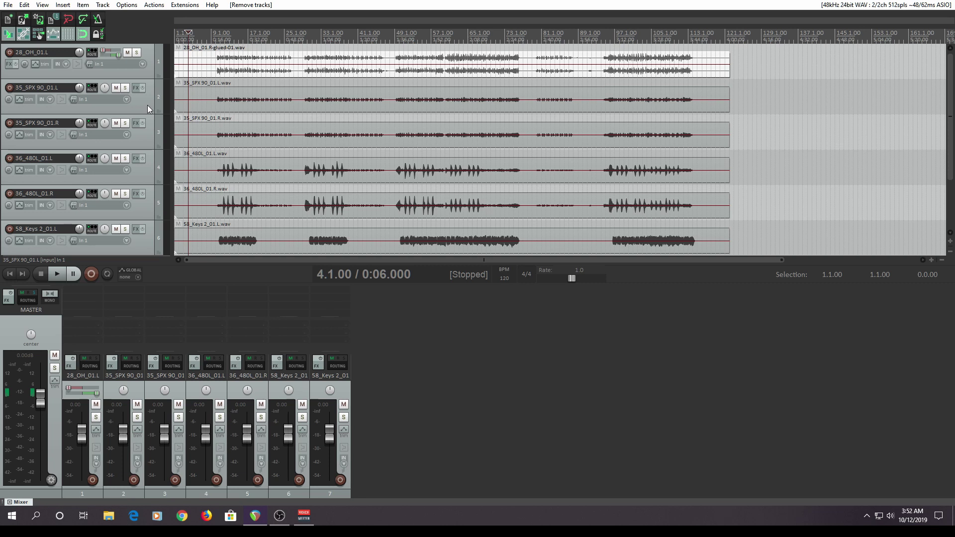
# Step: Start a new custom action with 'Xenakios/SWS: Implode items to takes and pan symmetrically' as its first step
pyautogui.click(154, 5)
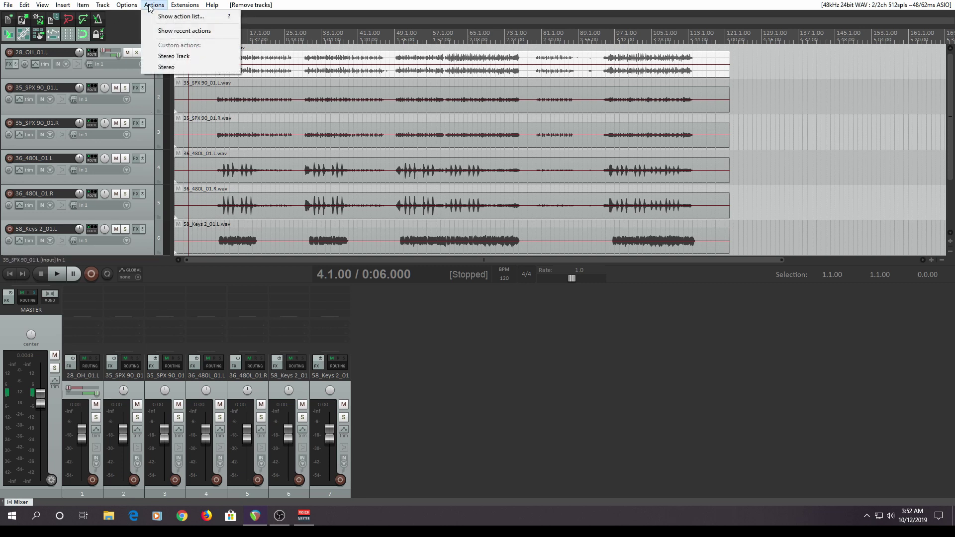
pyautogui.click(168, 18)
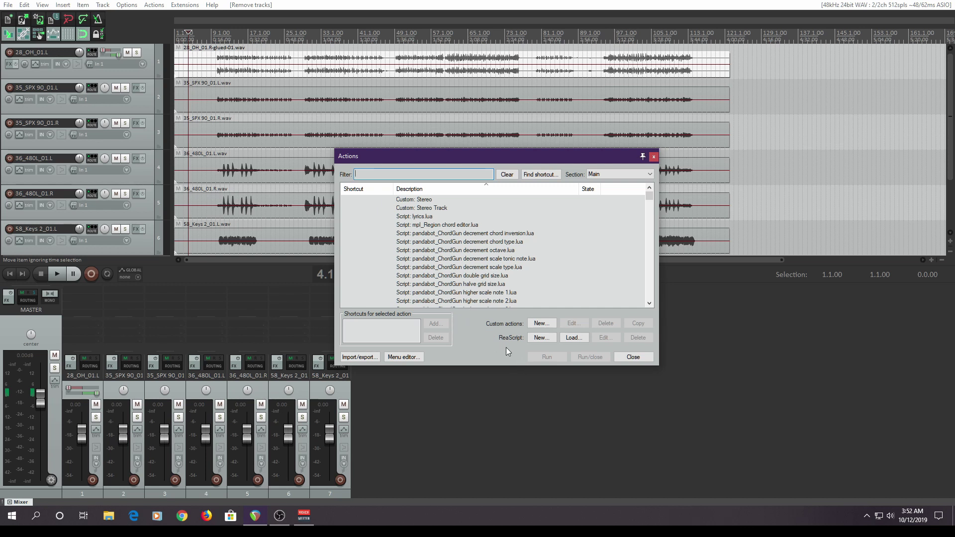
pyautogui.click(542, 324)
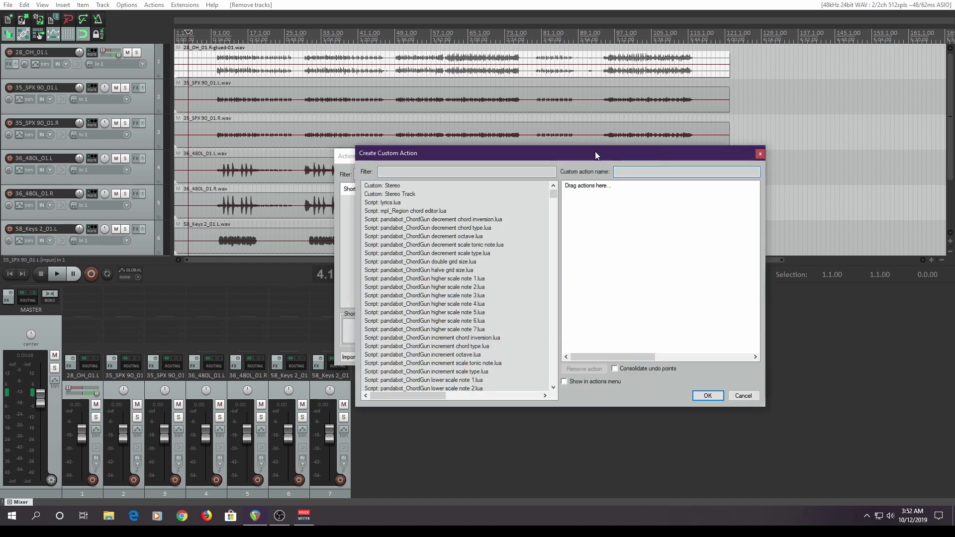
pyautogui.click(422, 172)
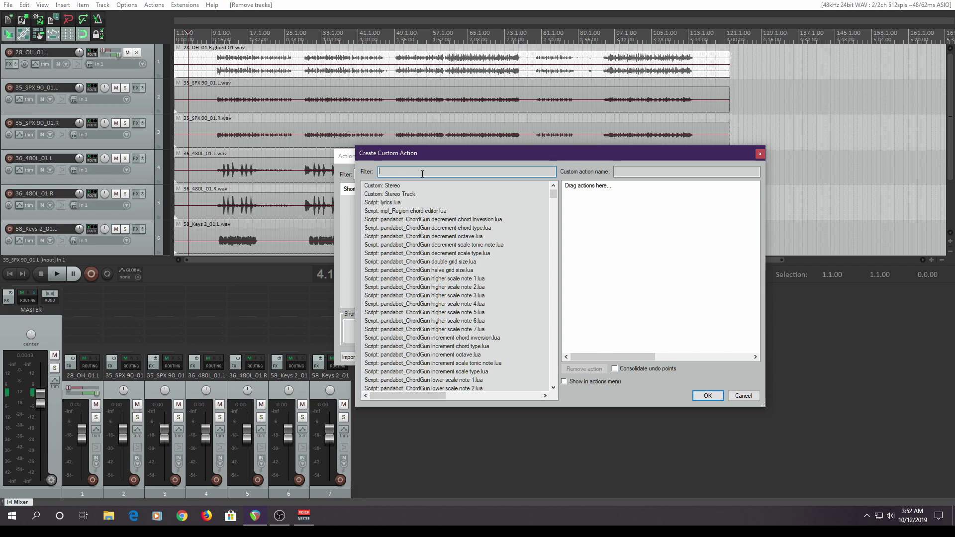
pyautogui.write('implo')
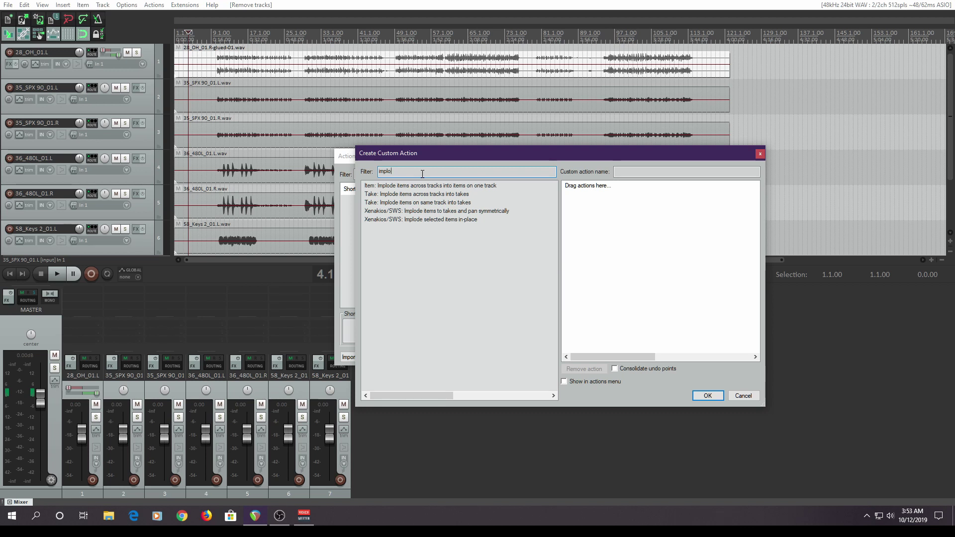
pyautogui.click(413, 212)
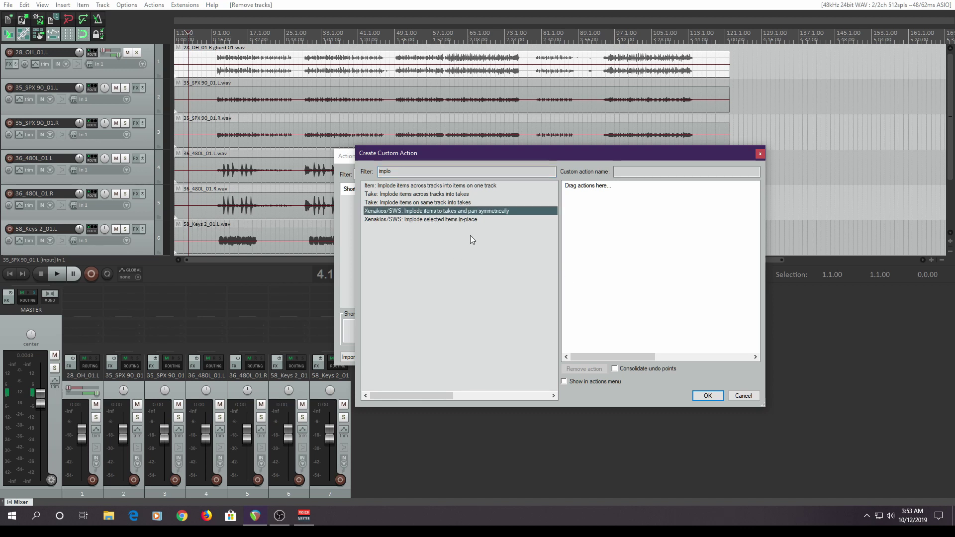
pyautogui.moveTo(427, 213); pyautogui.dragTo(615, 219)
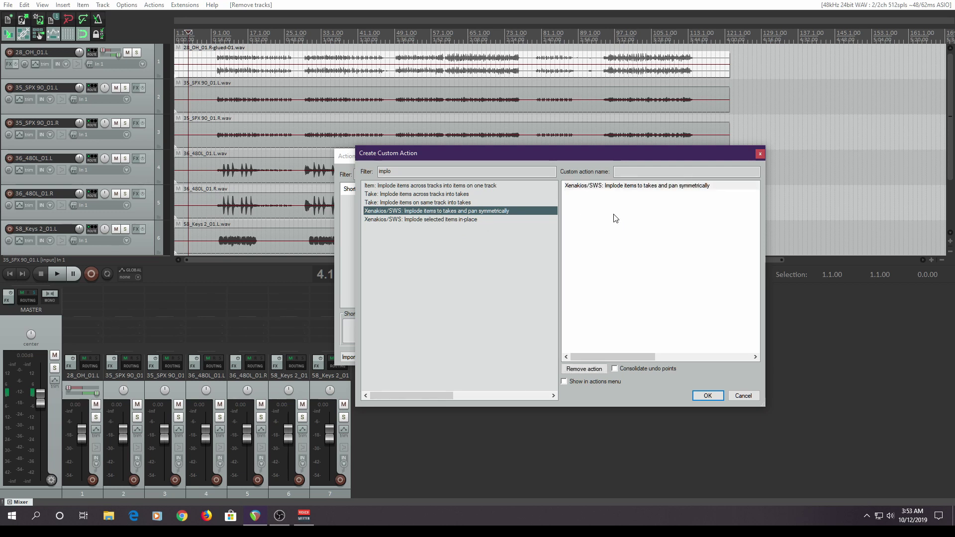
pyautogui.doubleClick(398, 172)
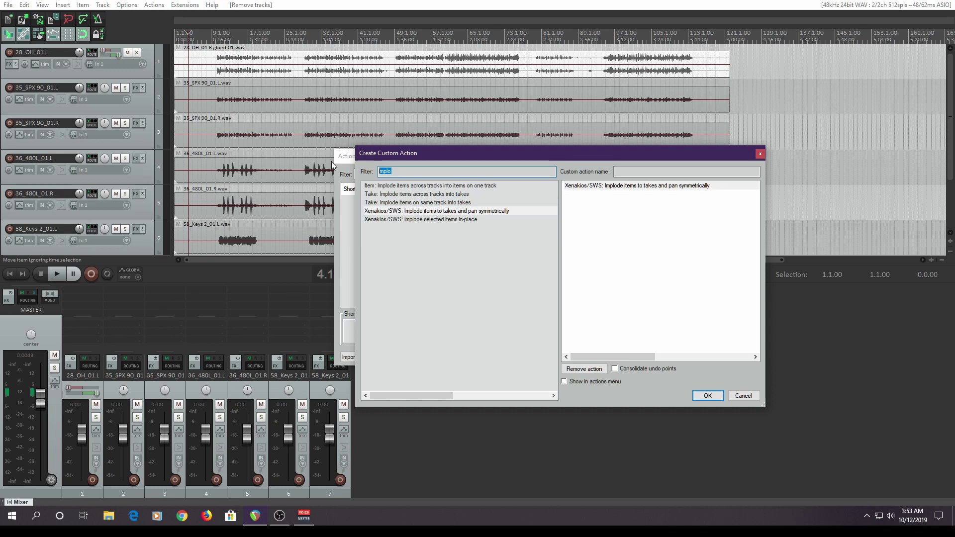
# Step: Add the 'Glue items, ignoring time selection' and dual pan mode steps, and enable Show in actions menu
pyautogui.write('glue')
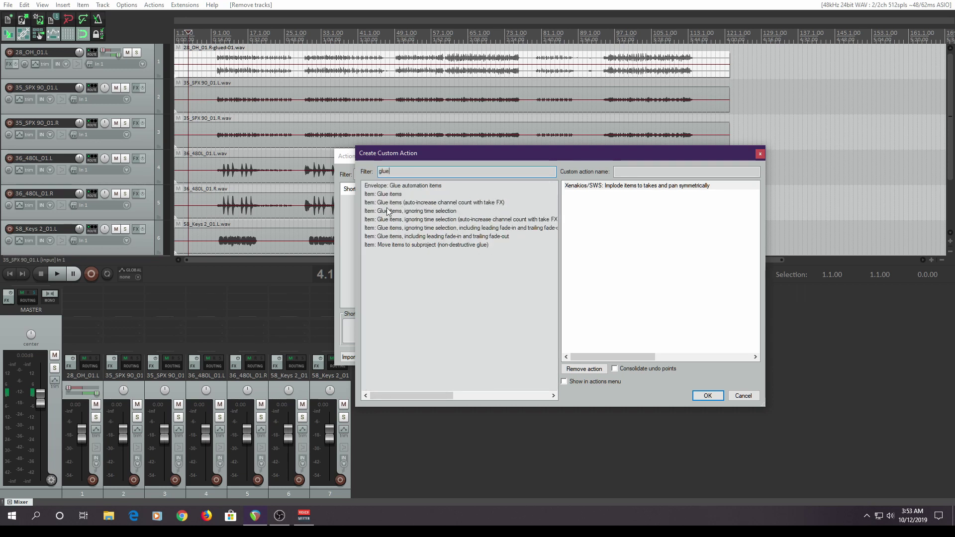
pyautogui.moveTo(387, 213); pyautogui.dragTo(613, 214)
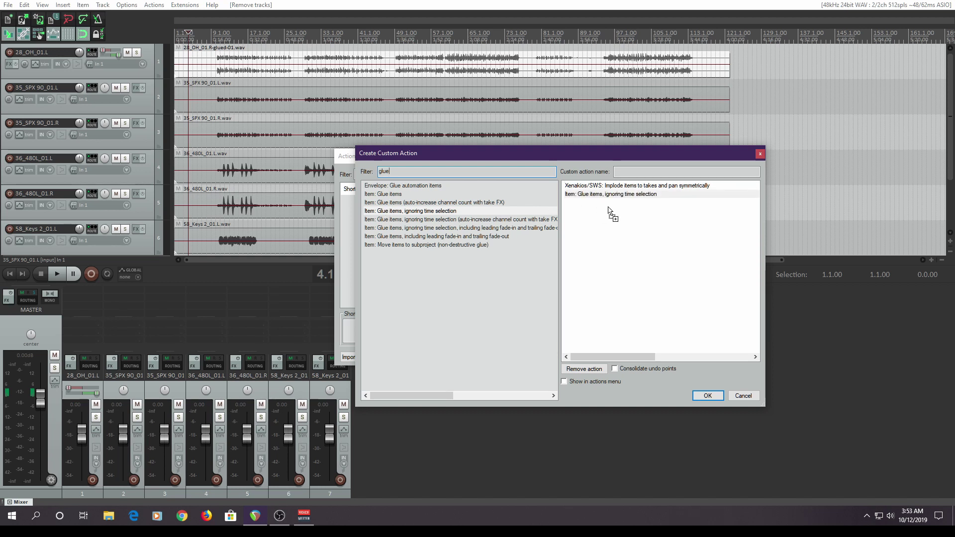
pyautogui.doubleClick(433, 174)
pyautogui.write('dua')
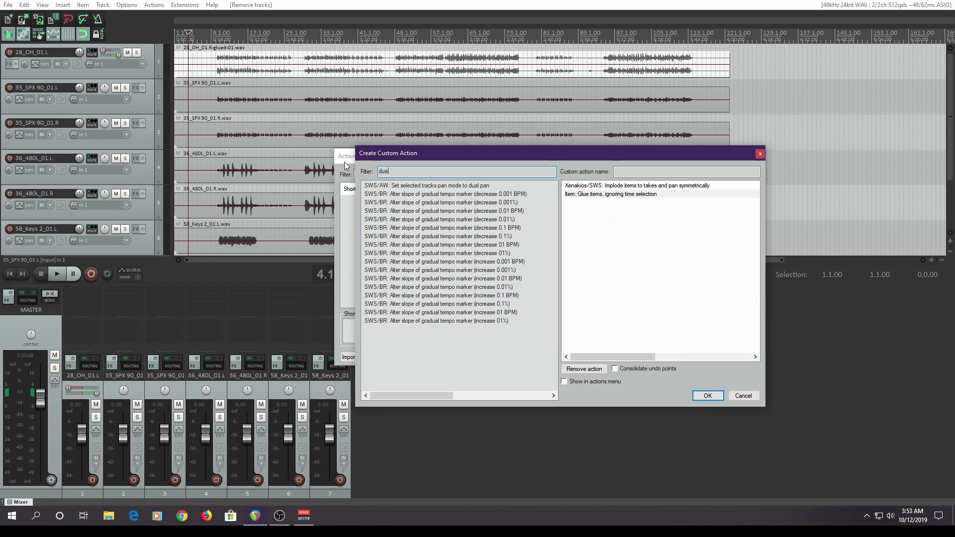
pyautogui.write('l pan')
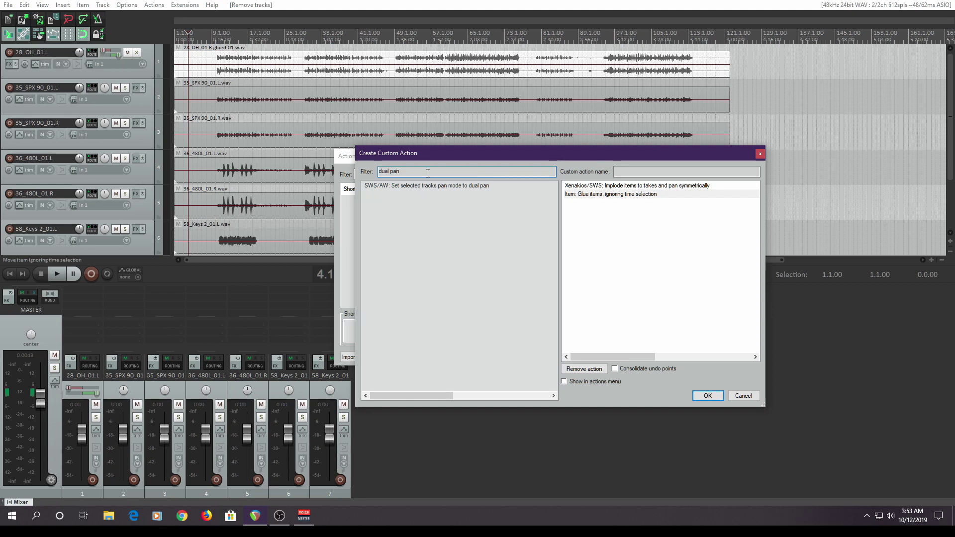
pyautogui.moveTo(417, 187); pyautogui.dragTo(602, 214)
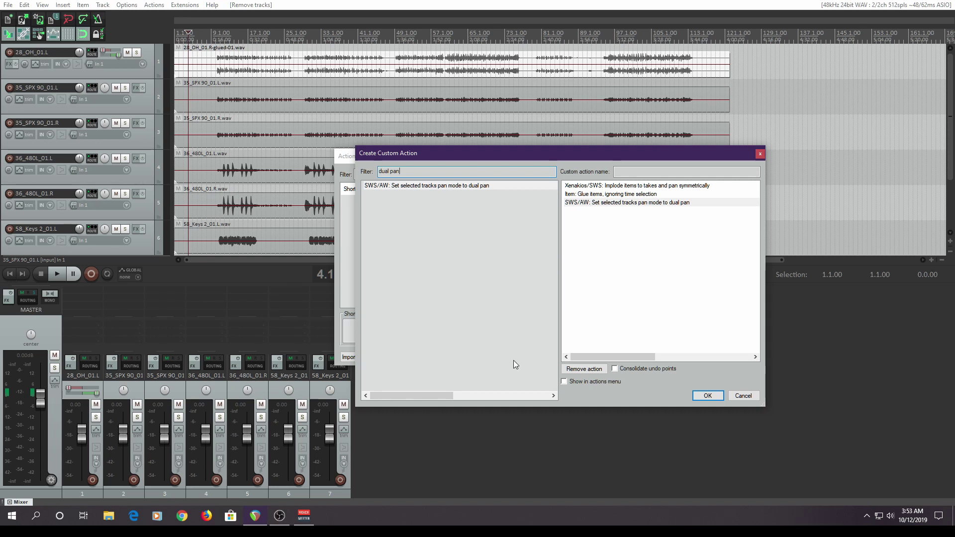
pyautogui.click(565, 383)
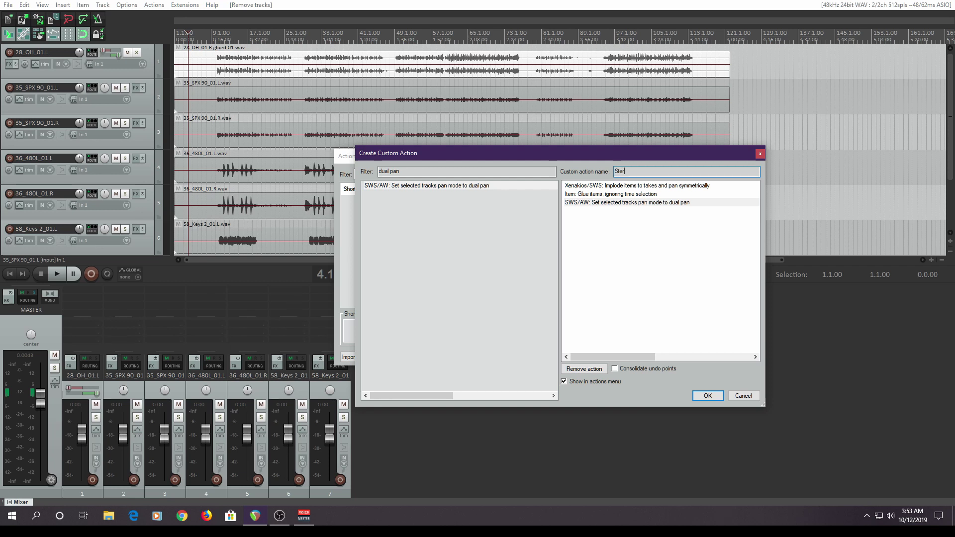
# Step: Name the custom action 'Stereo Tracks' and save it with OK
pyautogui.write('Tracks')
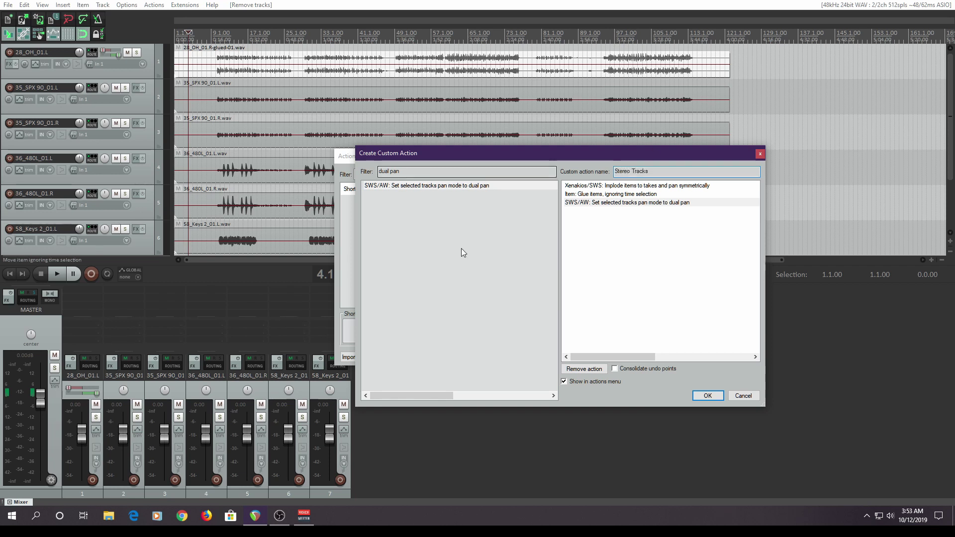
pyautogui.click(708, 396)
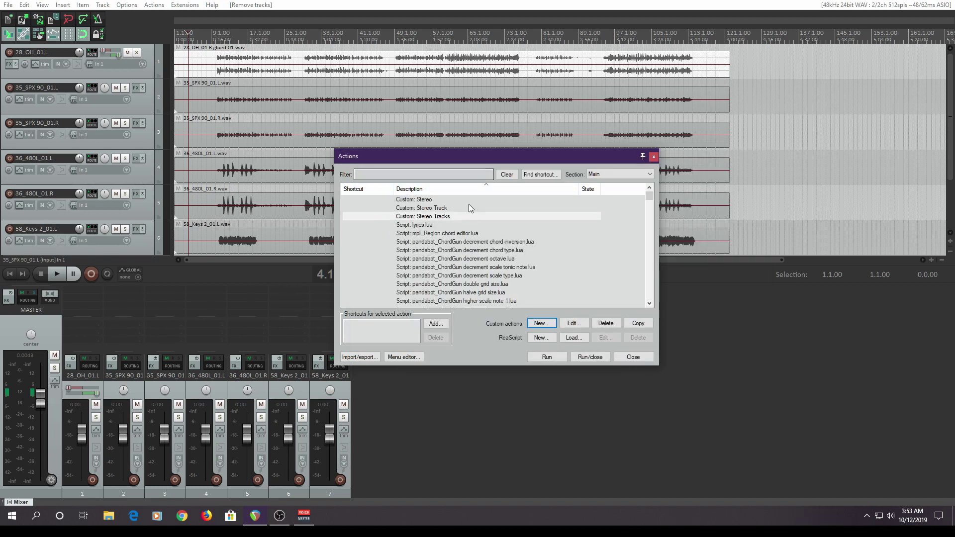
# Step: Close the action list and select both 35_SPX 90_01 L and R tracks
pyautogui.click(640, 359)
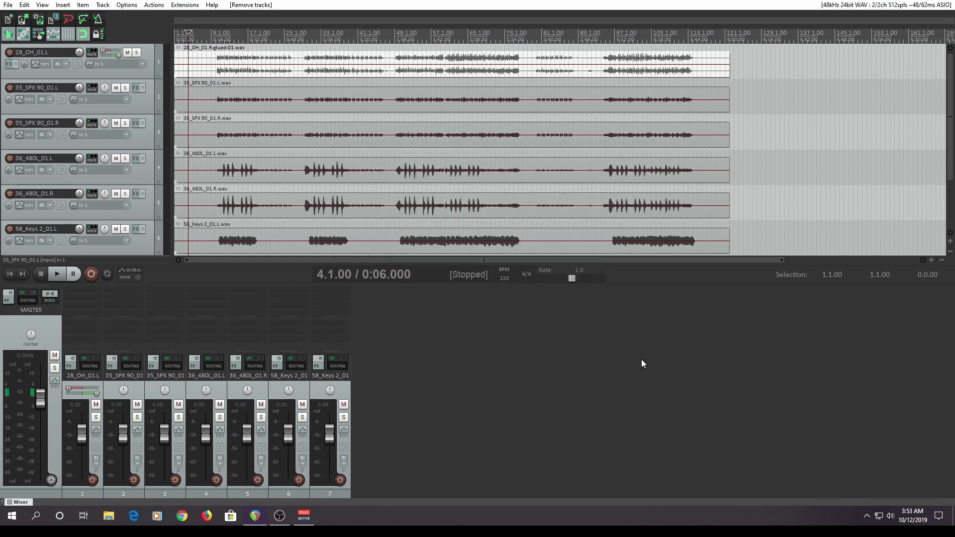
pyautogui.click(145, 103)
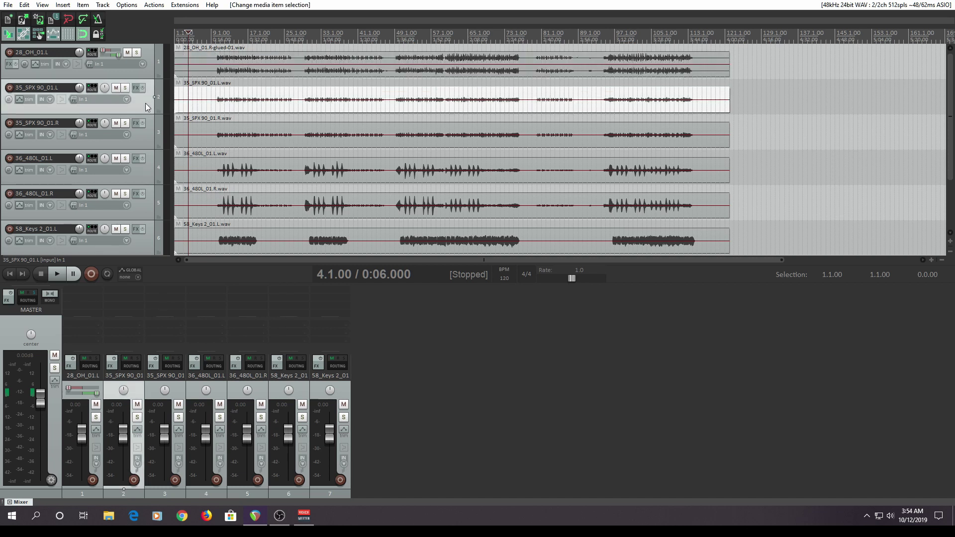
pyautogui.keyDown('shift'); pyautogui.click(146, 142); pyautogui.keyUp('shift')
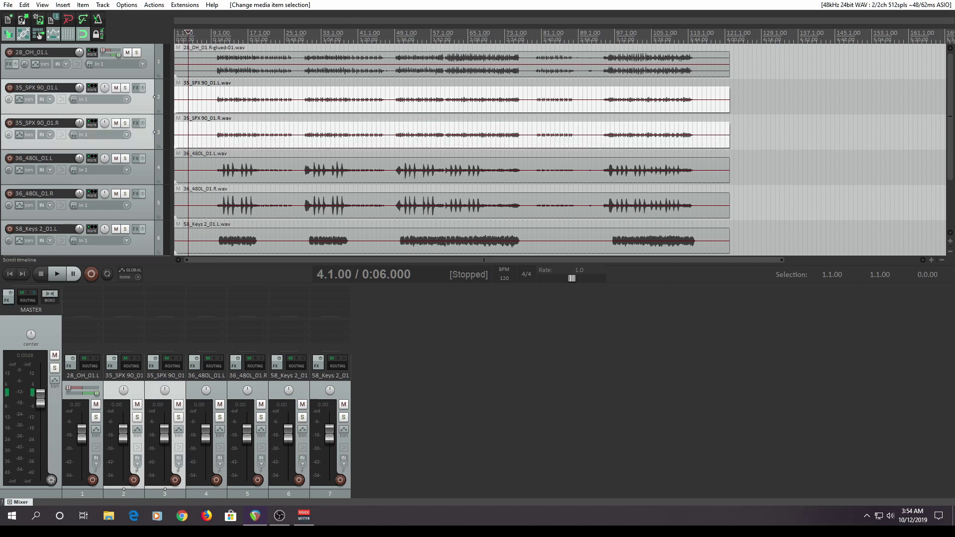
pyautogui.click(160, 5)
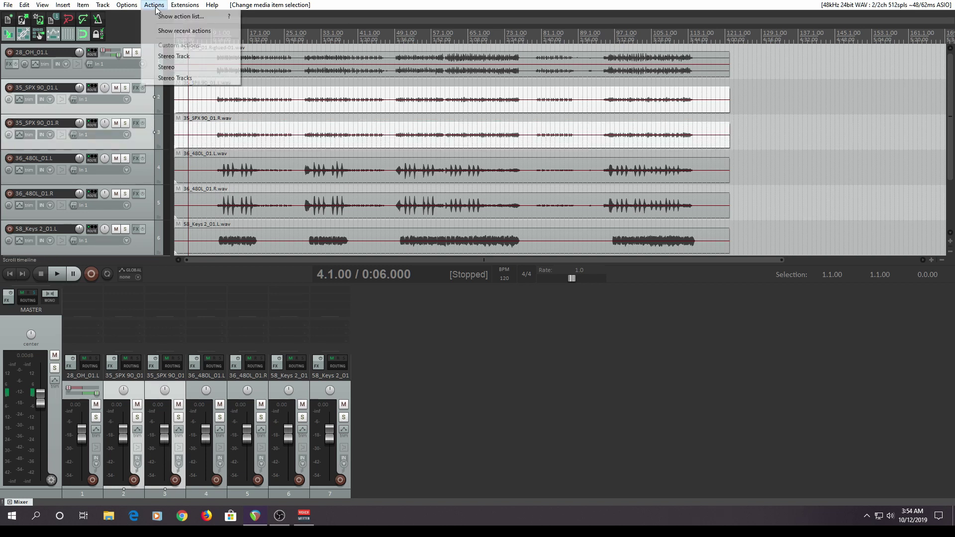
# Step: Run Stereo Tracks on the 35_SPX 90_01 pair, delete its empty R track, then select the 36_480L pair
pyautogui.click(169, 78)
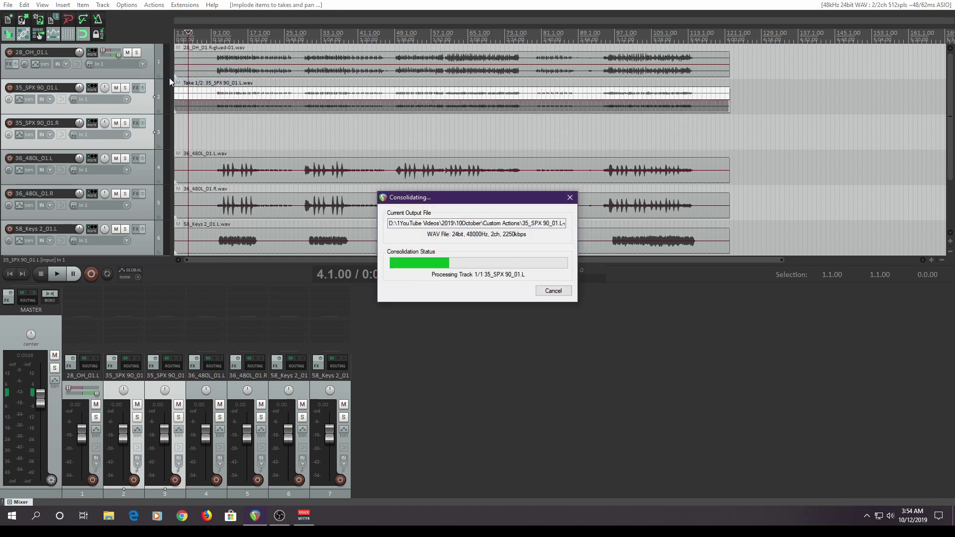
pyautogui.click(143, 146)
pyautogui.press('Delete')
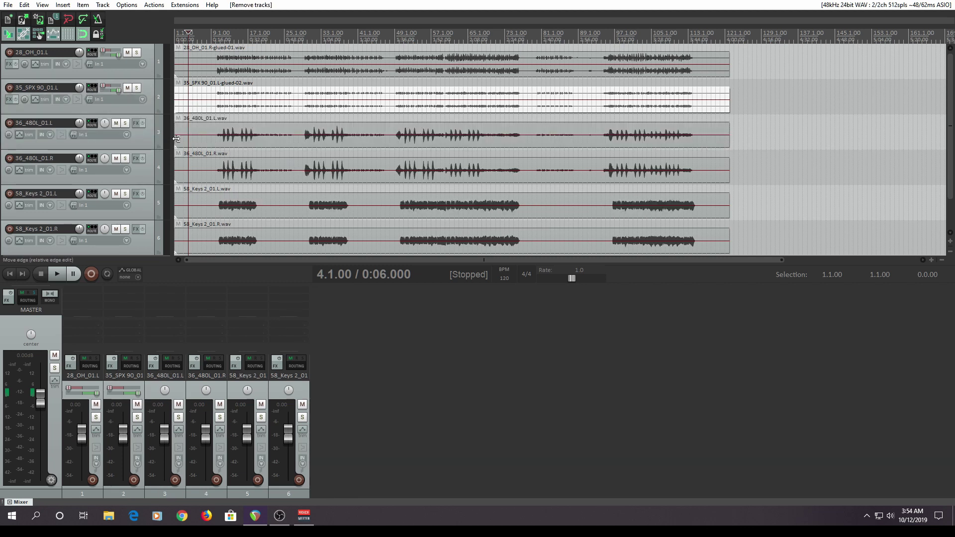
pyautogui.click(139, 136)
pyautogui.keyDown('shift'); pyautogui.click(144, 179); pyautogui.keyUp('shift')
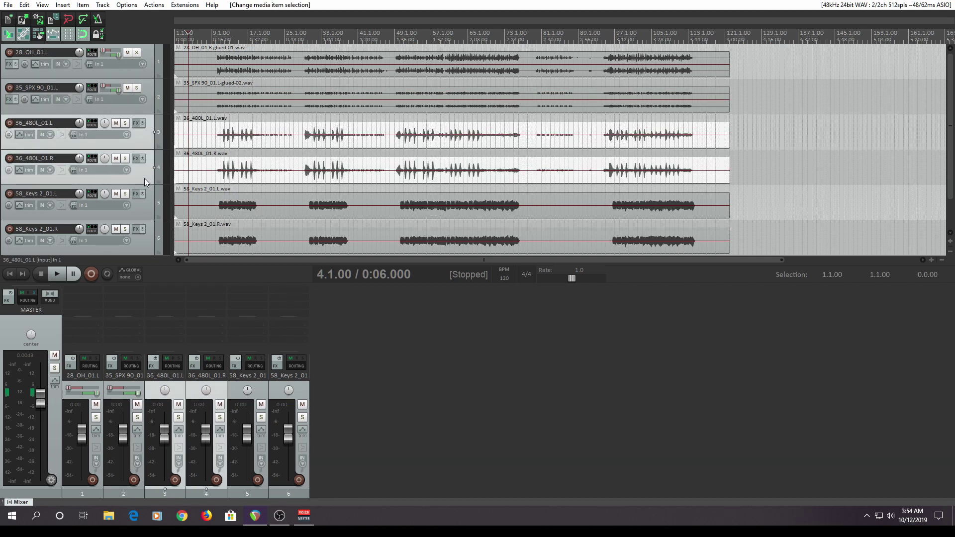
# Step: Run Stereo Tracks on the 36_480L pair and delete its empty R track
pyautogui.click(154, 5)
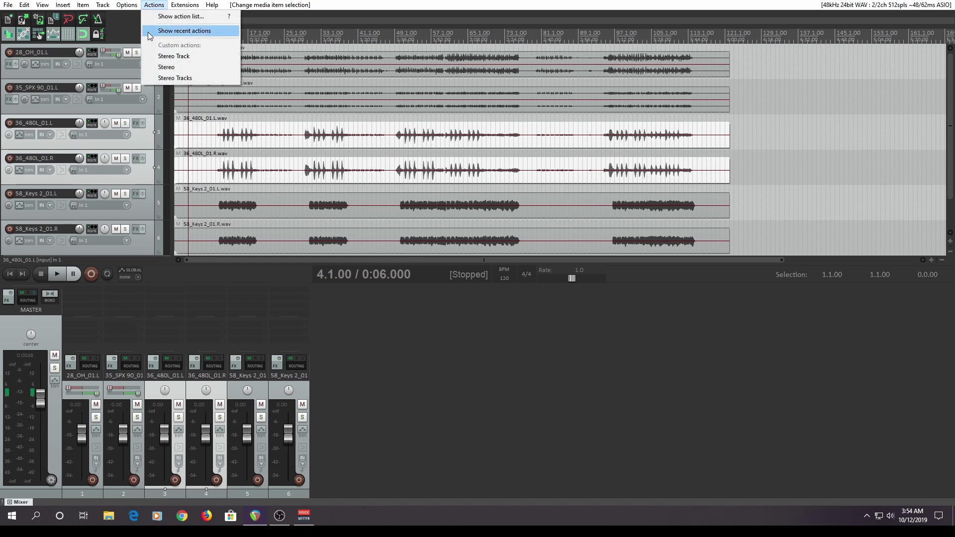
pyautogui.click(156, 78)
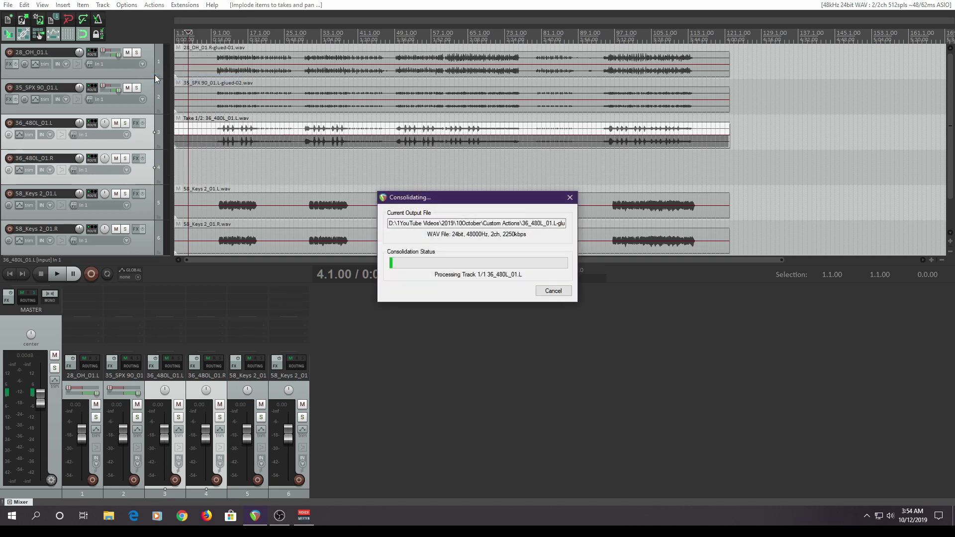
pyautogui.click(147, 180)
pyautogui.press('Delete')
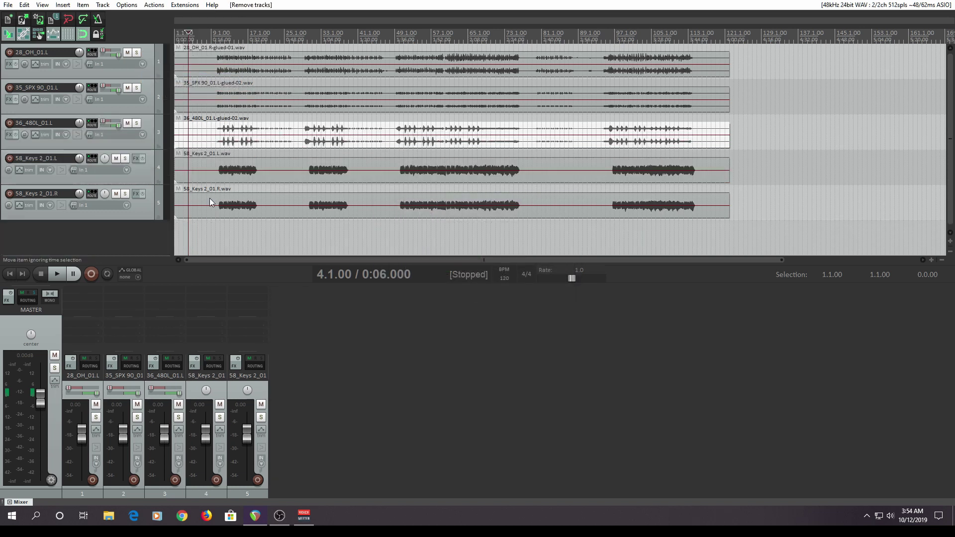
# Step: Select both 58_Keys 2_01 L and R tracks and run Stereo Tracks on them
pyautogui.click(145, 175)
pyautogui.keyDown('shift'); pyautogui.click(149, 211); pyautogui.keyUp('shift')
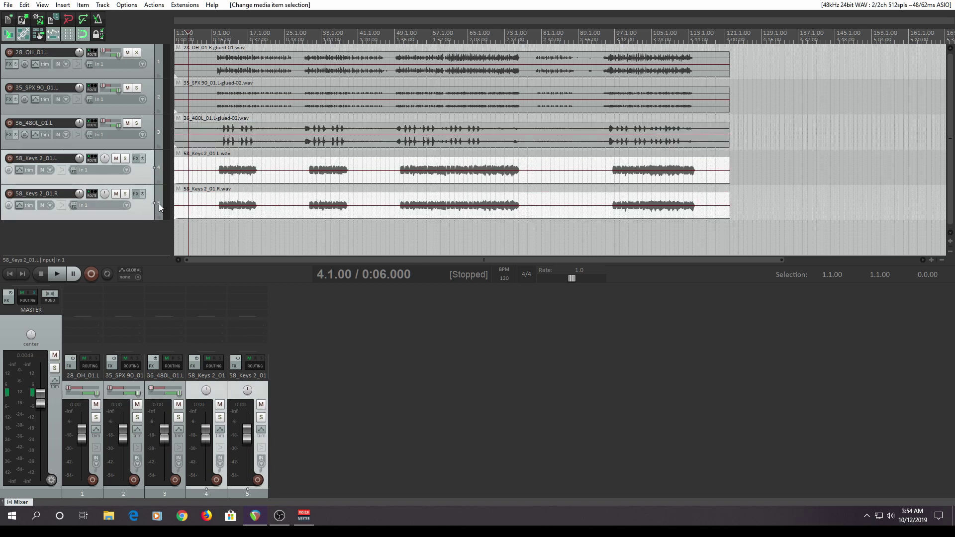
pyautogui.click(154, 5)
pyautogui.click(160, 80)
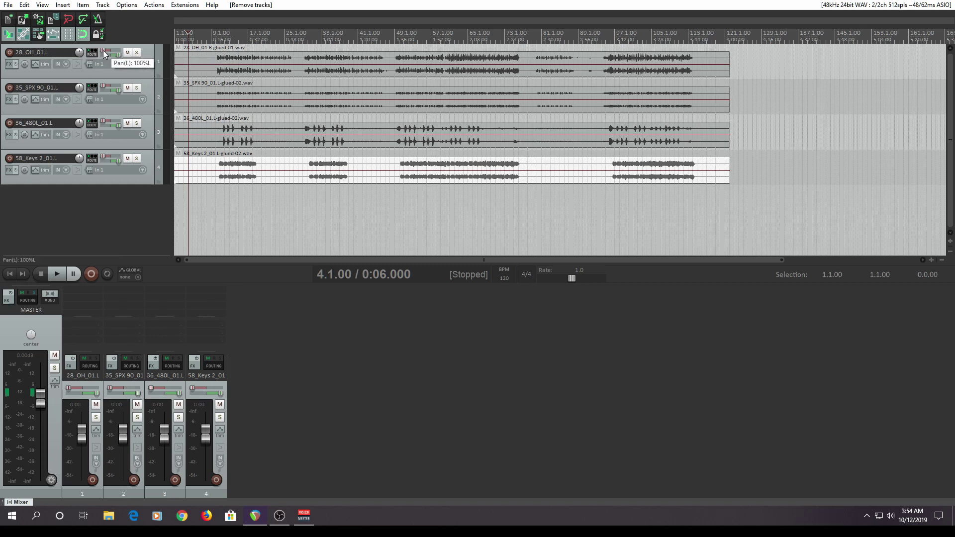
# Step: Check that the merged stereo tracks' pan sliders read 100%L and 100%R
pyautogui.moveTo(120, 59)
pyautogui.moveTo(102, 88)
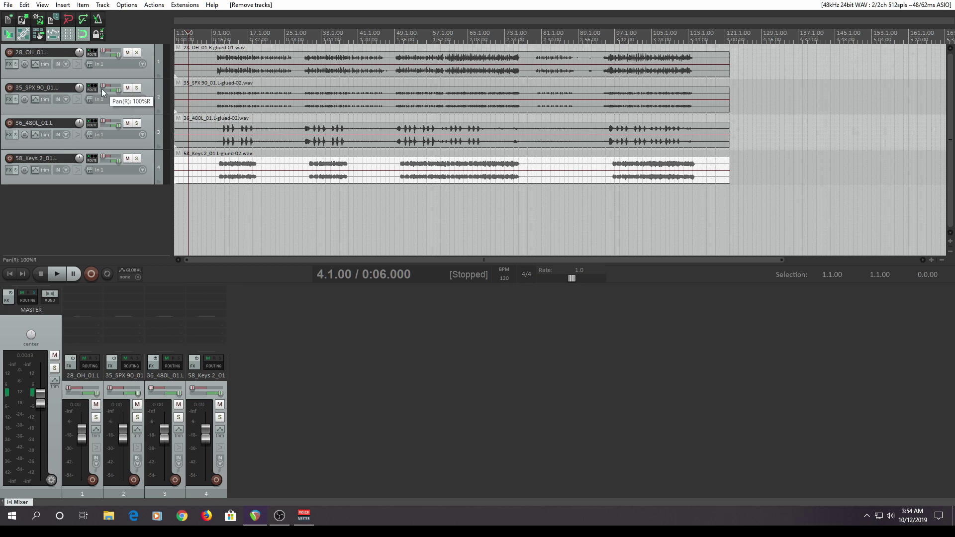